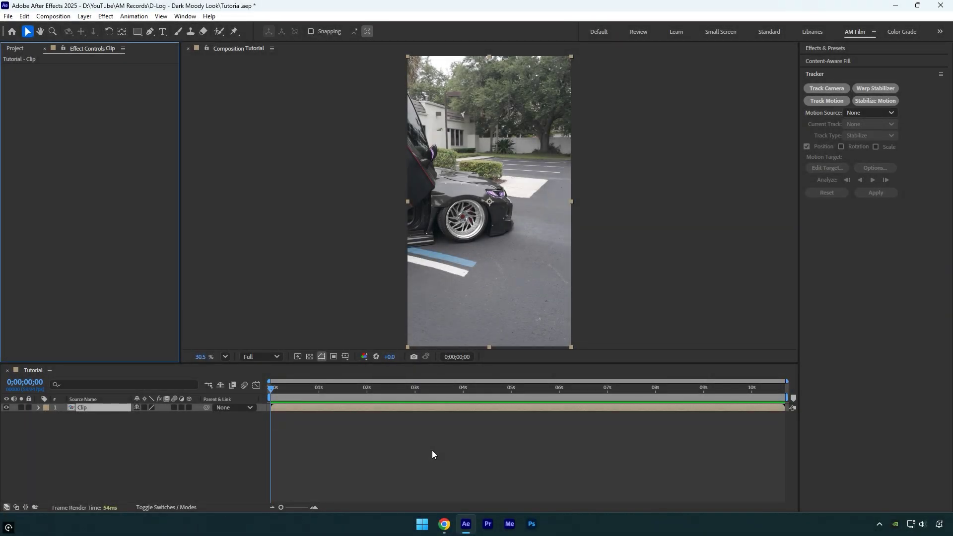
Check the DJI OSMO Pocket 3 D-Log M to Rec.709 LUT page in Chrome, then return to After Effects
key("alt+Tab")
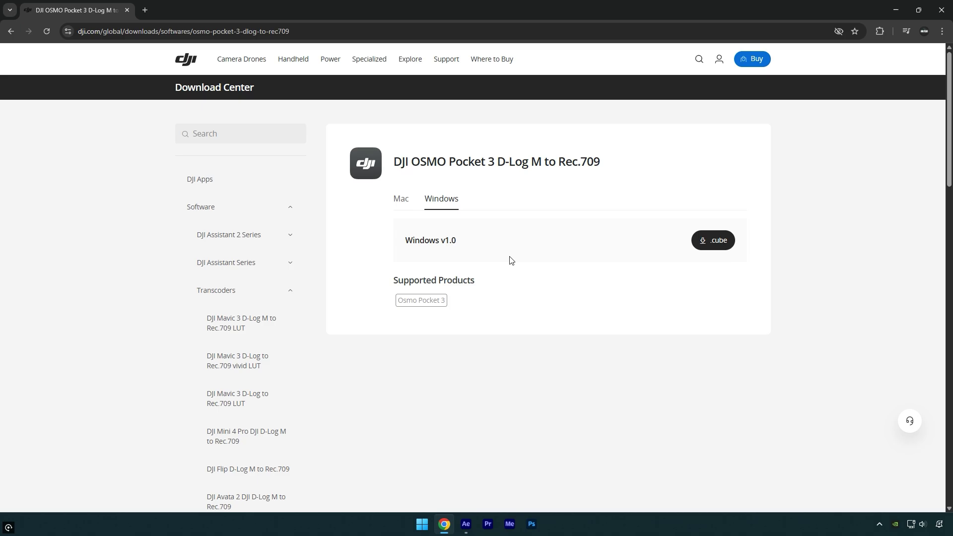
left_click(444, 525)
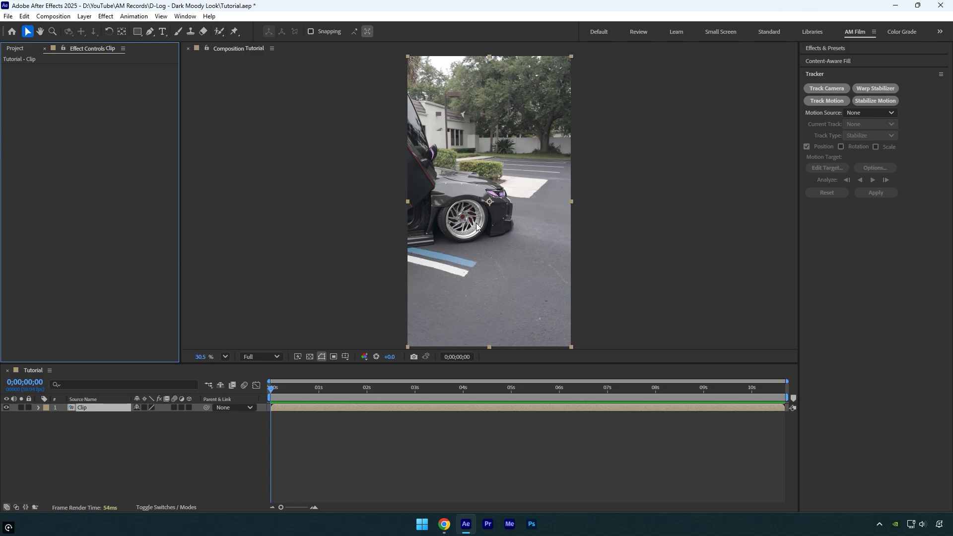
Apply Lumetri Color to the clip and load the DJI OSMO Pocket .cube LUT as its Creative look
key("ctrl+space")
type("lume")
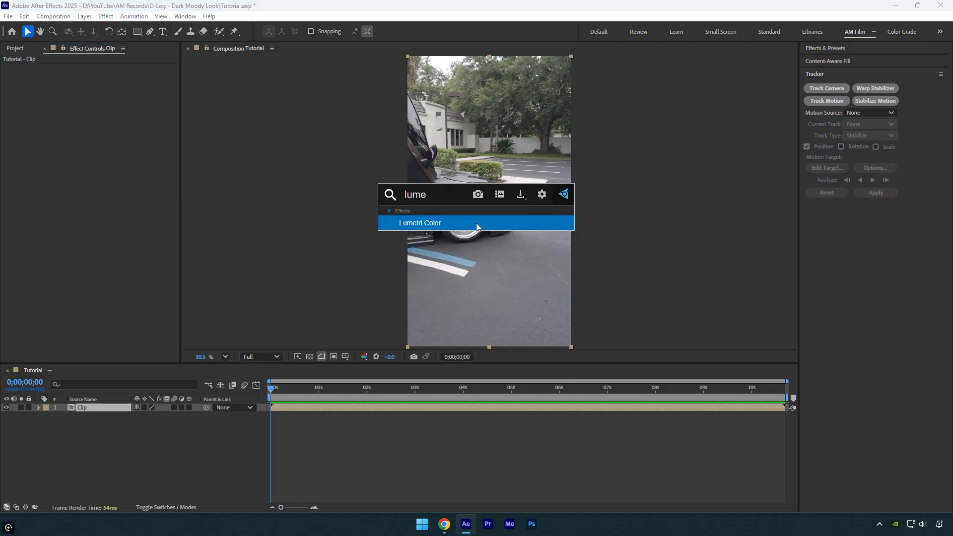
key("Return")
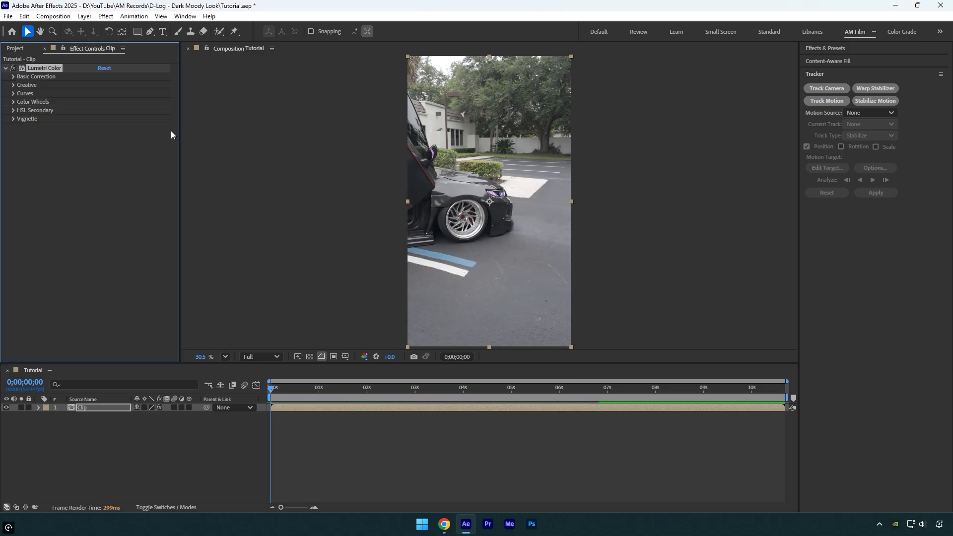
left_click(13, 84)
left_click(115, 102)
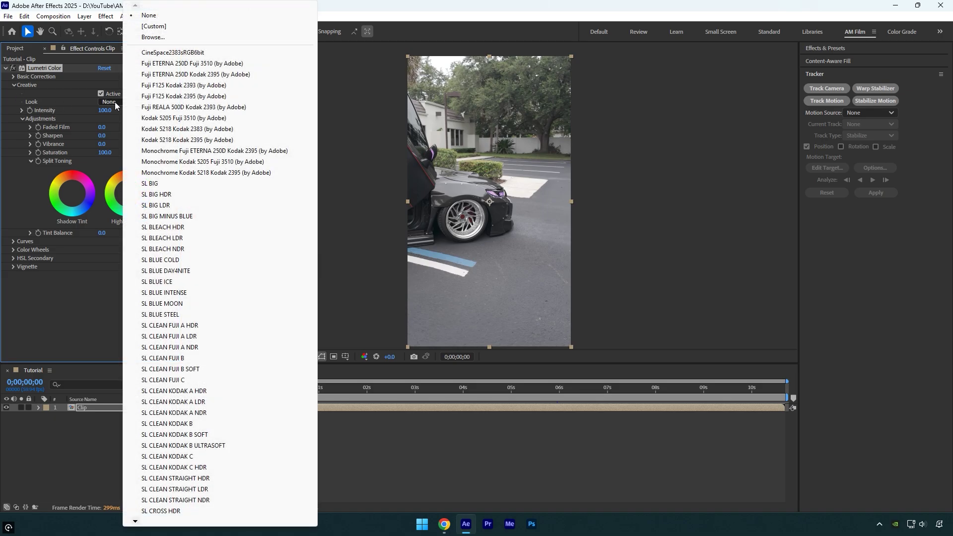
left_click(163, 39)
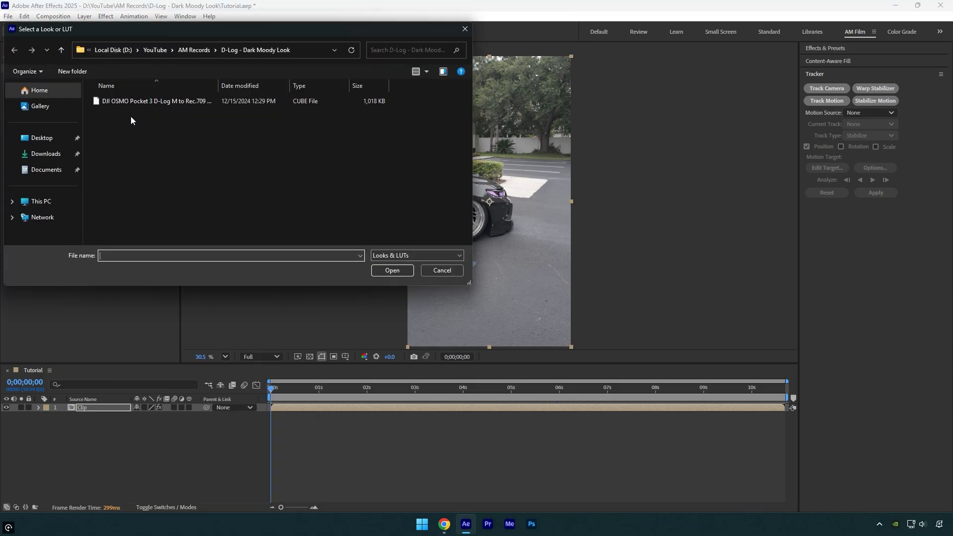
double_click(145, 100)
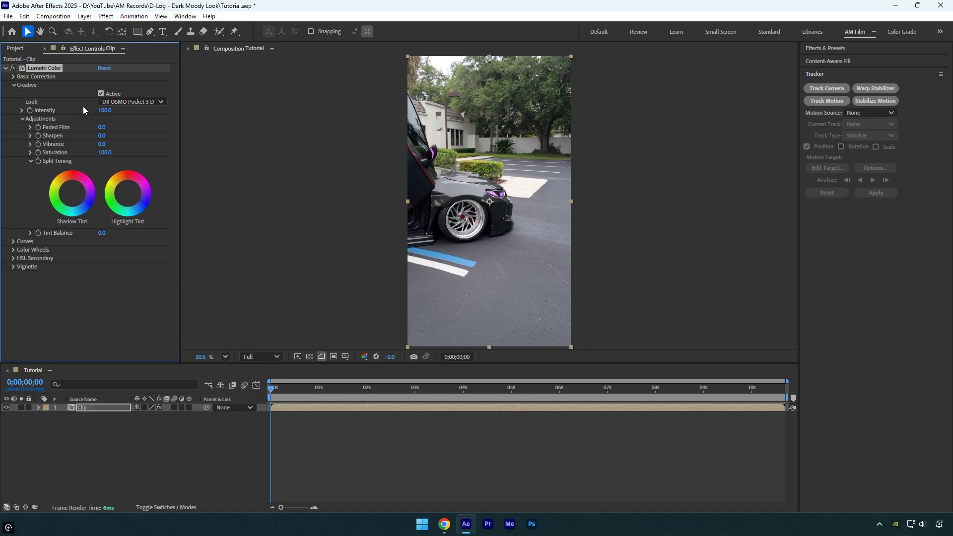
Set the Lumetri Creative Sharpen amount to 20
left_click(101, 136)
type("20")
key("Return")
In Basic Correction, cool Temperature to -6 and change the Contrast value
left_click(14, 86)
left_click(12, 77)
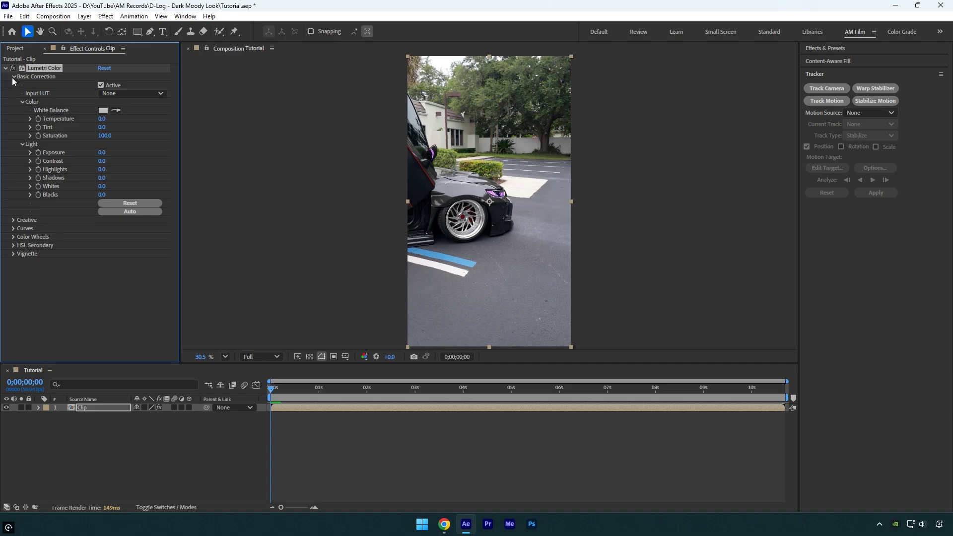
left_click_drag(97, 118, 96, 119)
left_click(103, 161)
type("-20")
key("Return")
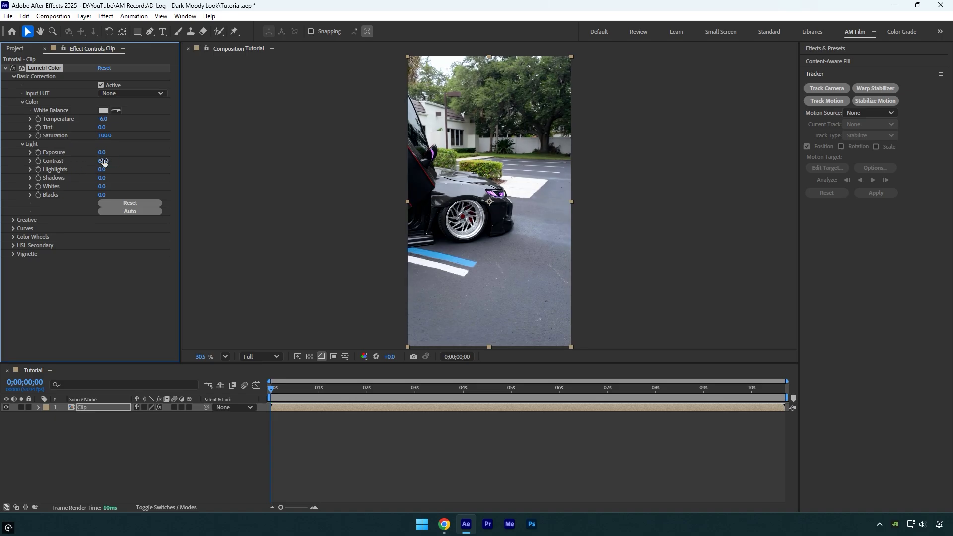
Set Highlights to -130, Shadows to 6, Blacks to -47 and Exposure to 0.4
left_click_drag(103, 171, 38, 170)
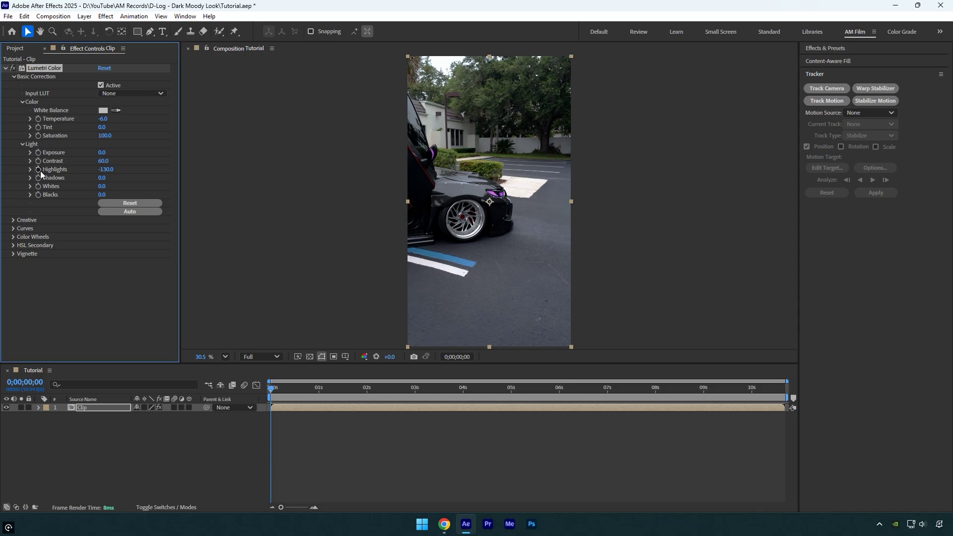
left_click_drag(101, 178, 107, 186)
left_click_drag(102, 195, 75, 194)
left_click_drag(103, 157, 106, 153)
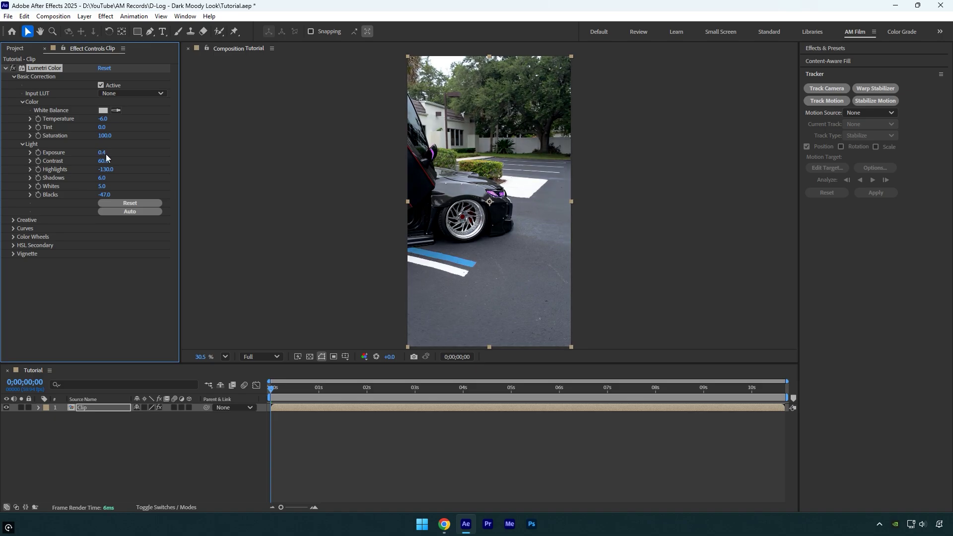
Shape the master RGB curve into an S-curve: darker shadows, brighter midtones, tamed highlights
left_click(14, 228)
scroll(14, 228, "down", 4)
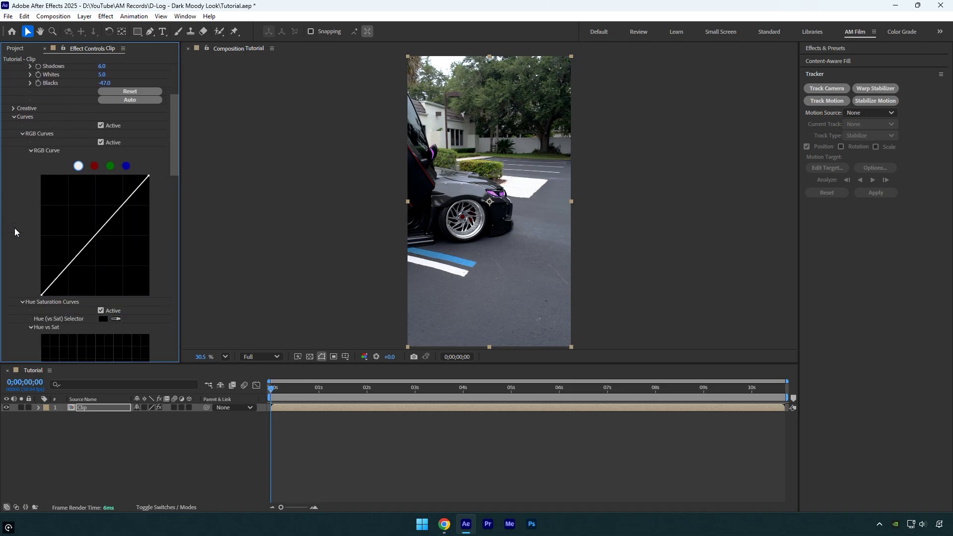
scroll(14, 228, "down", 2)
left_click(68, 222)
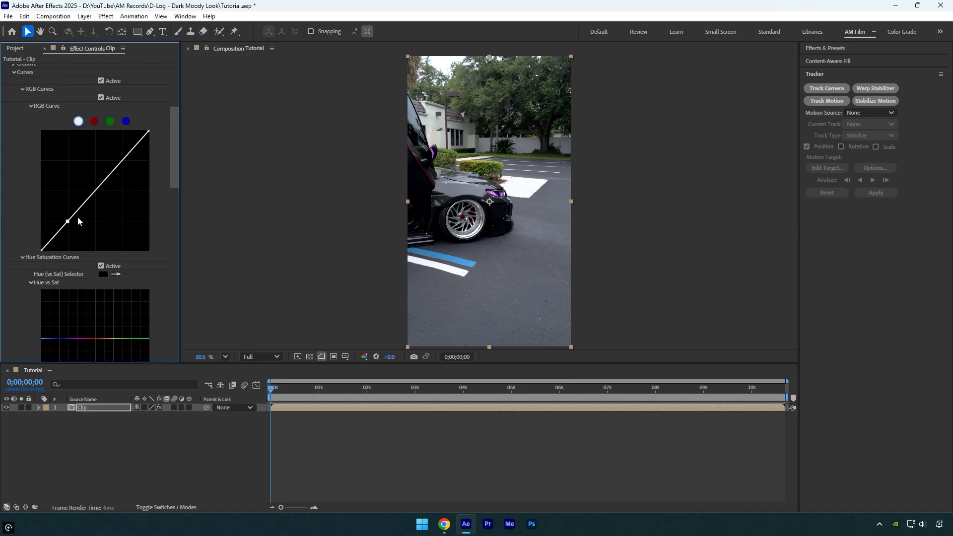
left_click(95, 191)
left_click(123, 159)
left_click_drag(68, 223, 71, 227)
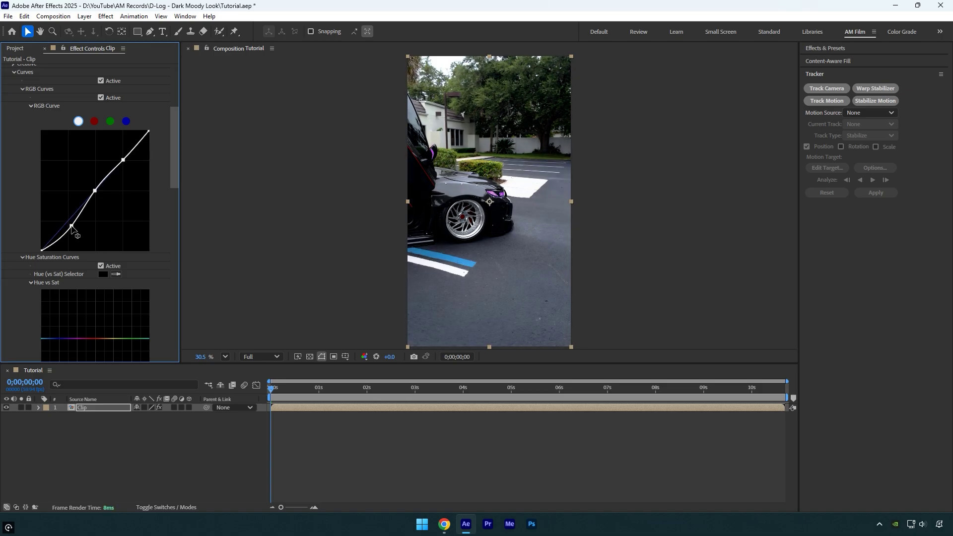
left_click_drag(95, 192, 92, 187)
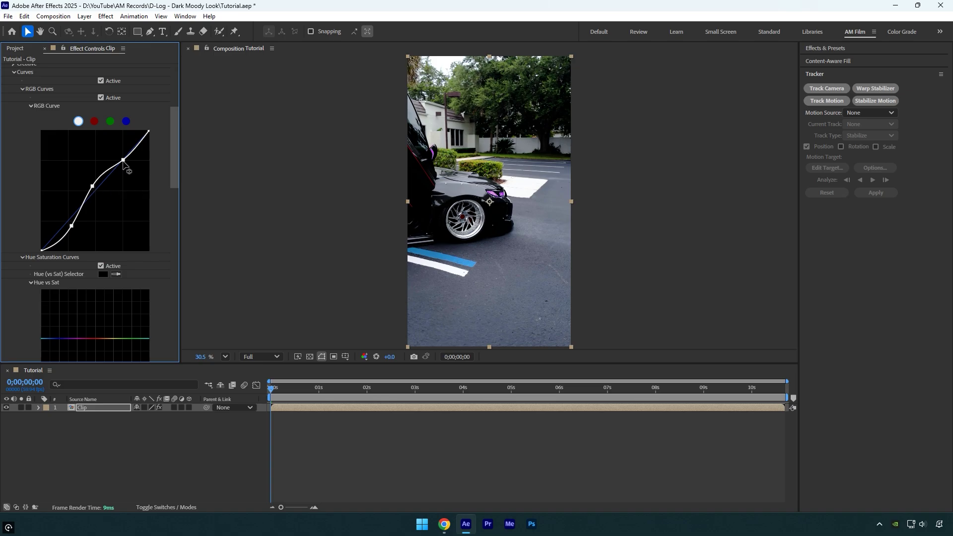
left_click_drag(124, 161, 127, 164)
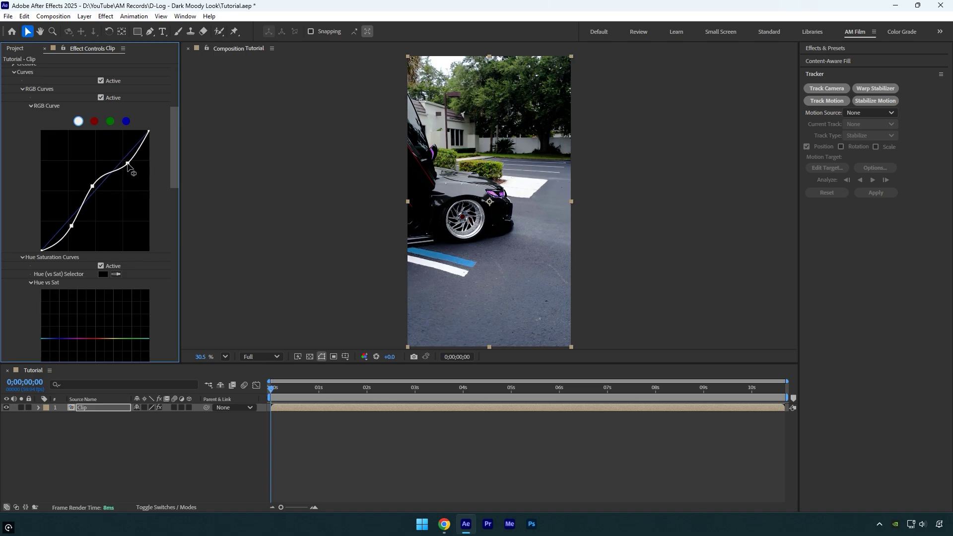
Bend the red channel curve down to reduce red, bringing Hue Saturation Curves into view
left_click(94, 122)
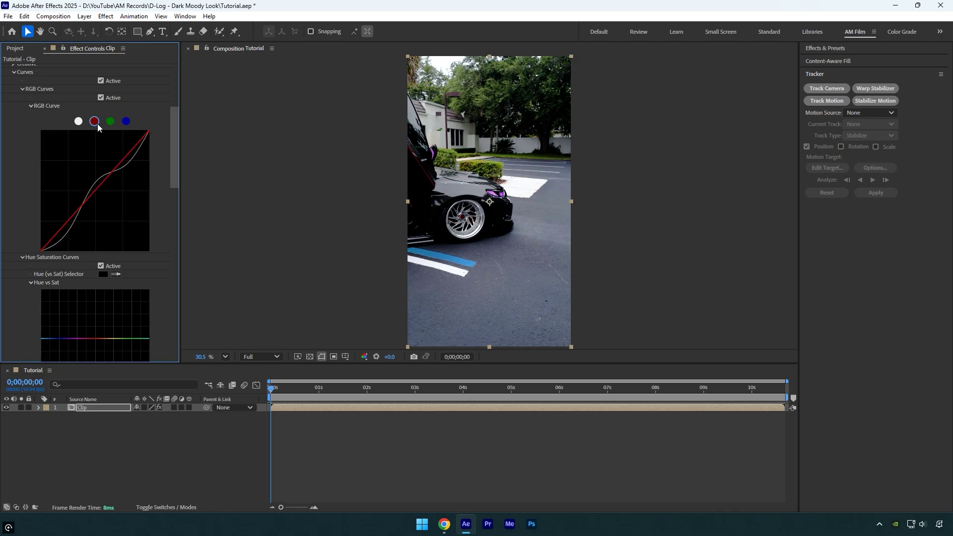
left_click_drag(97, 194, 99, 196)
left_click_drag(173, 165, 175, 205)
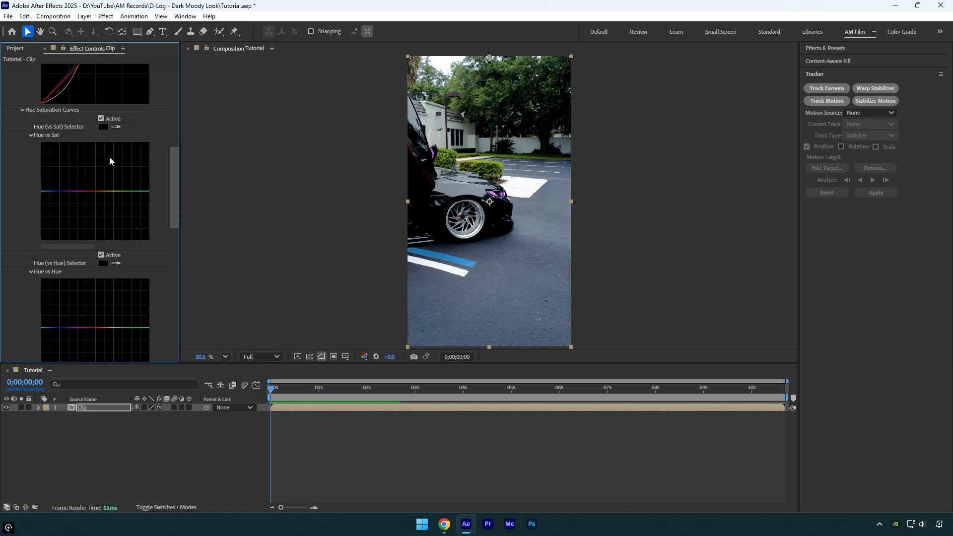
Sample the green hue in Hue vs Sat and raise its saturation
left_click(117, 127)
left_click(496, 165)
key("ctrl+z")
left_click(118, 127)
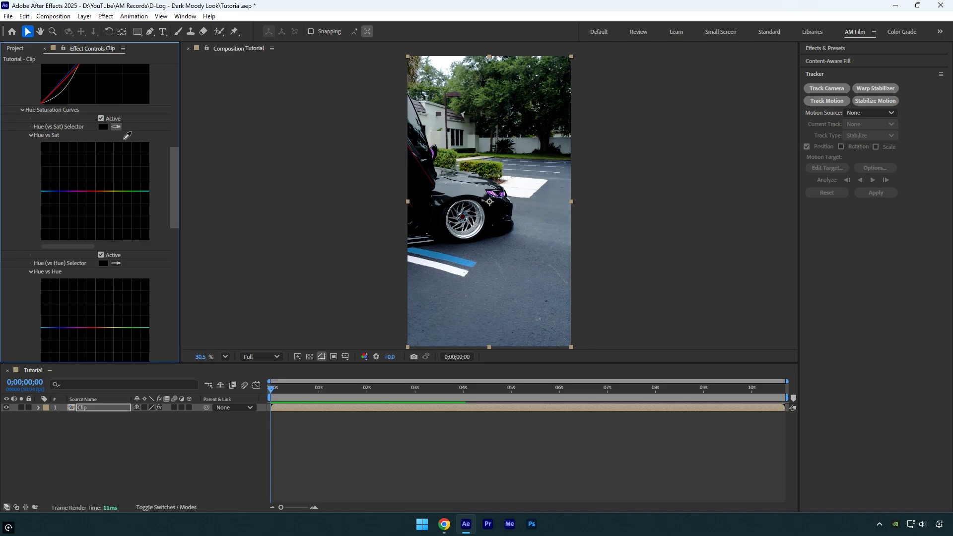
left_click(132, 187)
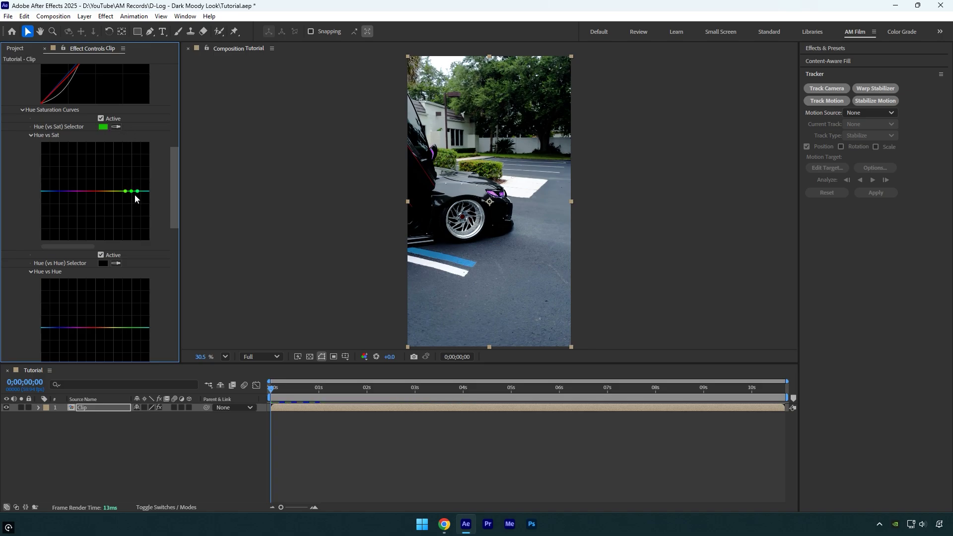
left_click_drag(132, 190, 131, 161)
Sample the asphalt's blue-grey in Hue vs Sat and lower the blues' saturation
left_click(116, 128)
left_click(464, 301)
left_click_drag(51, 193, 51, 202)
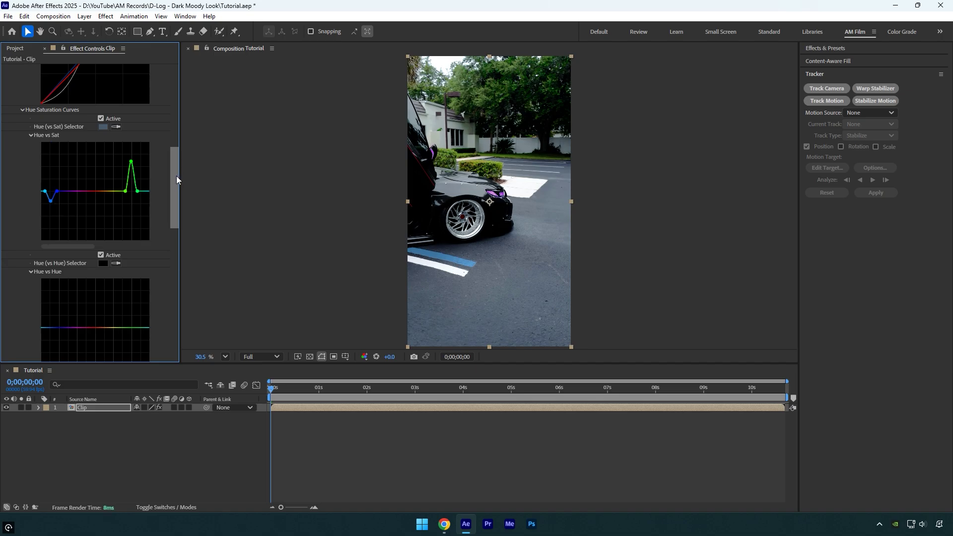
left_click_drag(177, 176, 175, 198)
Sample blue in the Hue vs Hue curve and shift it slightly
left_click(116, 187)
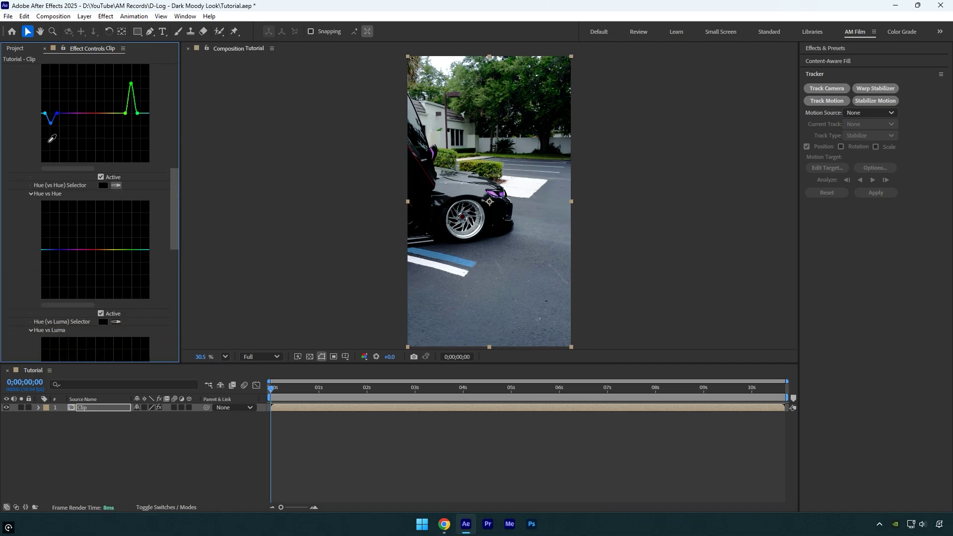
left_click(51, 122)
left_click_drag(58, 250, 56, 246)
left_click_drag(171, 215, 167, 316)
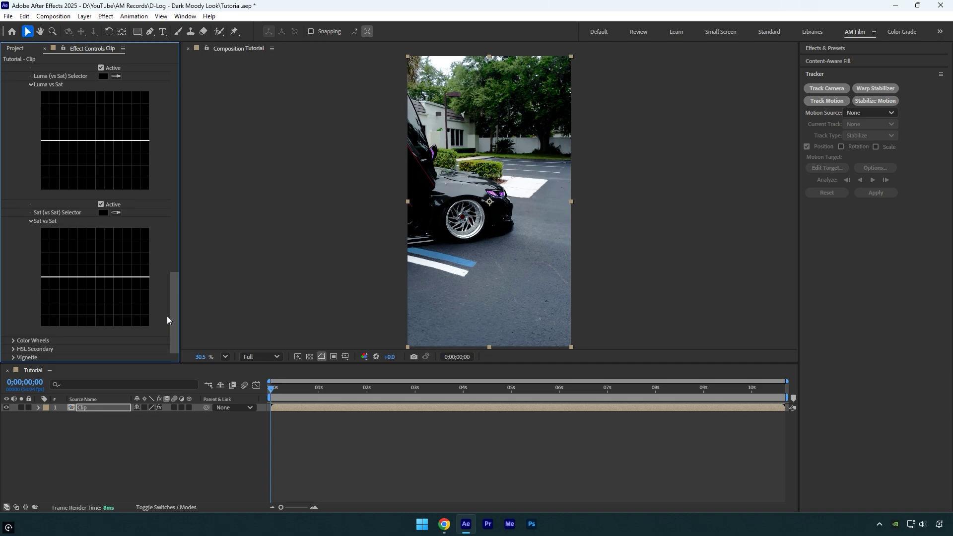
In Color Wheels, adjust Highlights and slightly lower Shadows and Midtones brightness
left_click(13, 341)
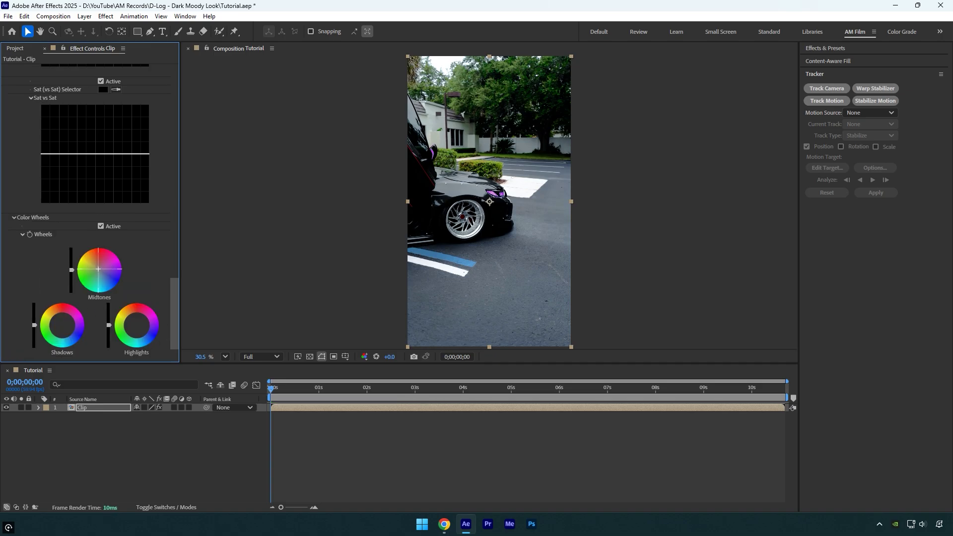
left_click(136, 328)
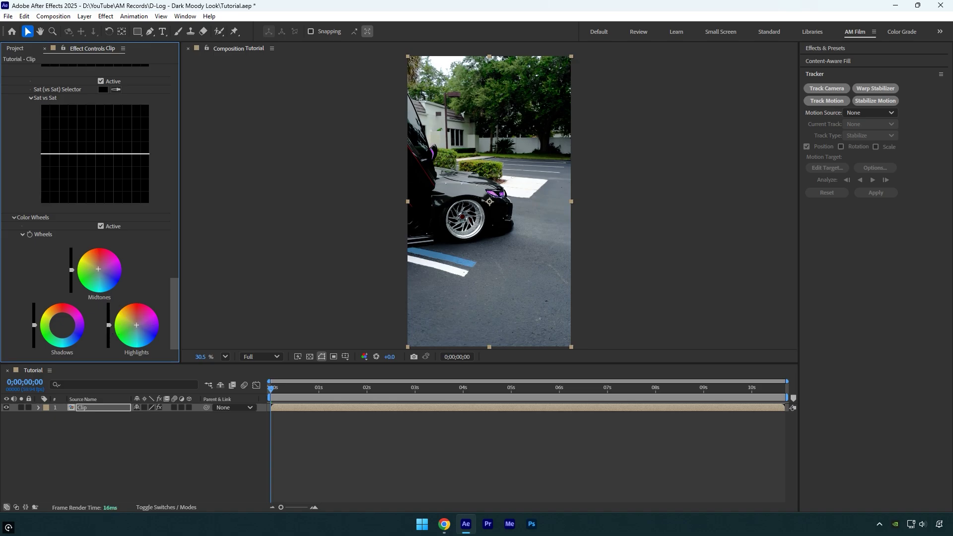
left_click_drag(108, 325, 108, 327)
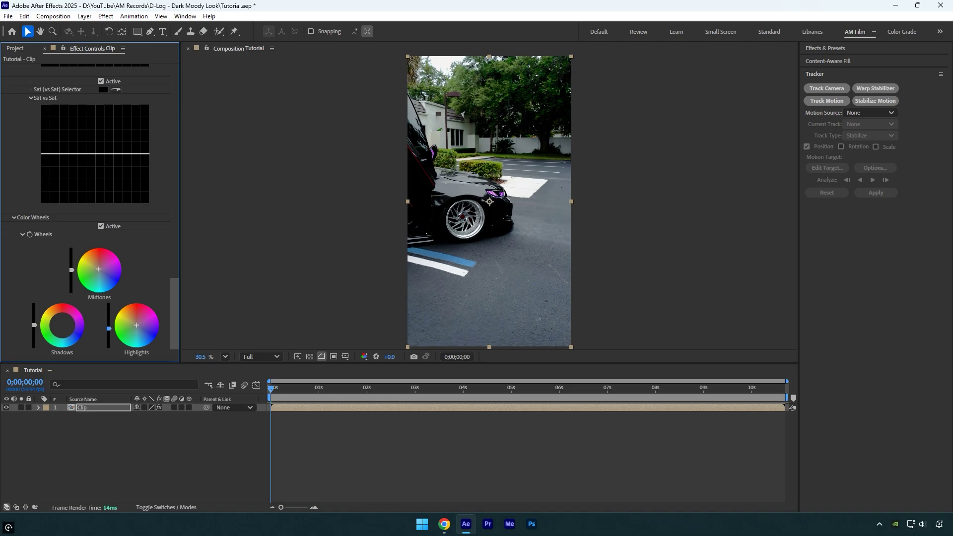
left_click(63, 326)
left_click_drag(34, 326, 34, 328)
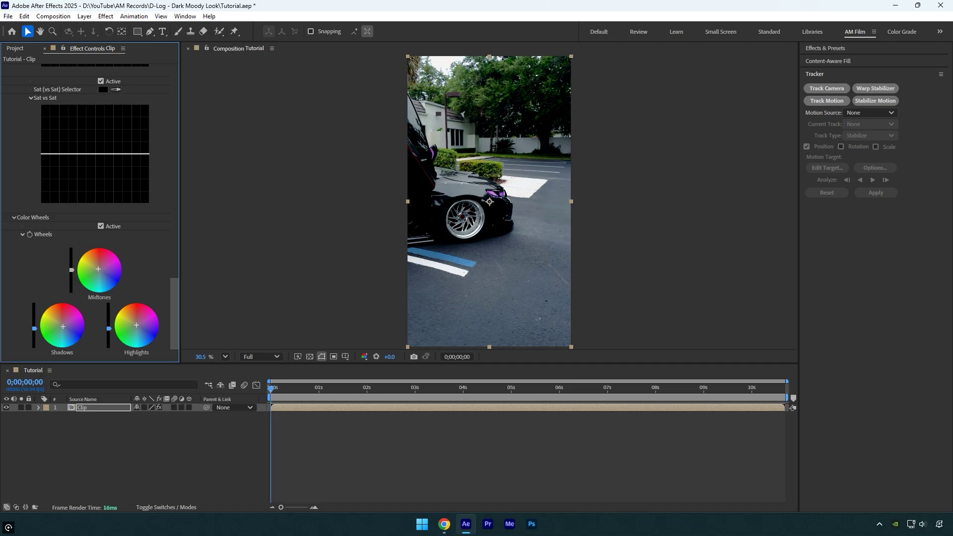
left_click_drag(71, 270, 71, 273)
left_click_drag(174, 296, 174, 300)
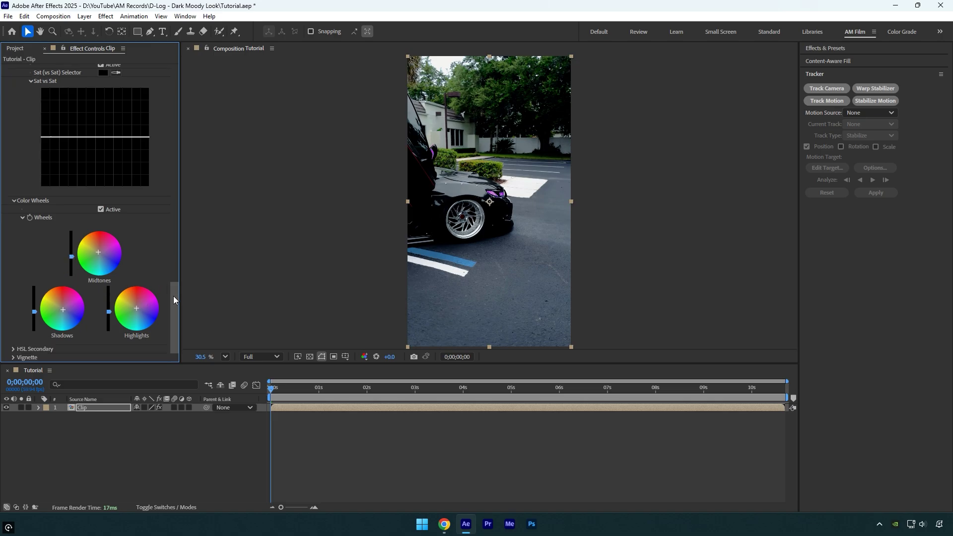
Add a Lumetri vignette with Amount -2.0, Midpoint 37.0 and Feather 92.0
left_click(14, 357)
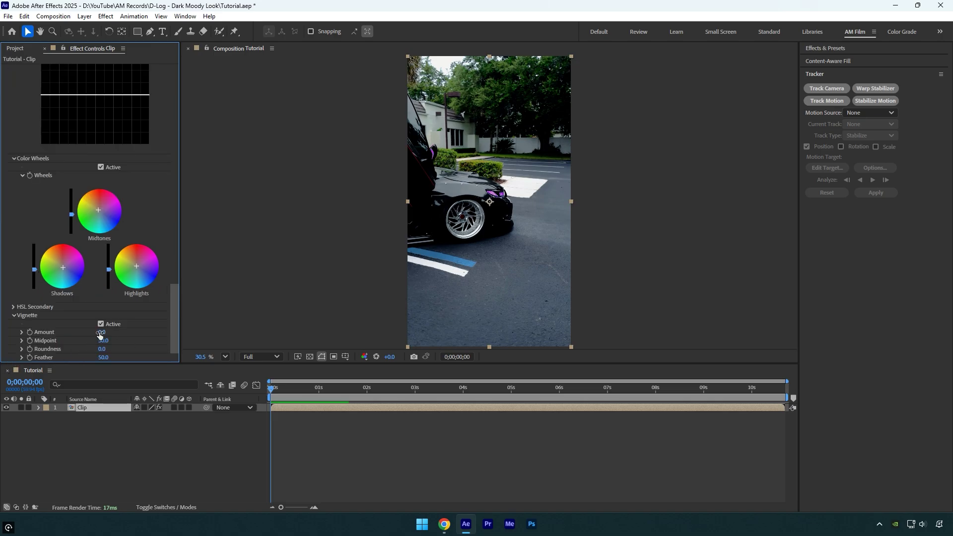
left_click_drag(101, 332, 0, 336)
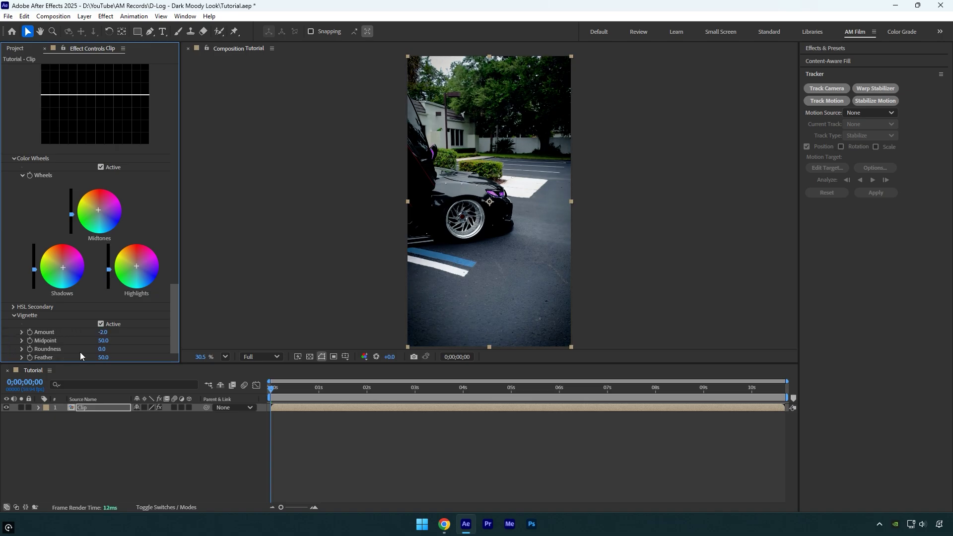
left_click_drag(103, 341, 90, 340)
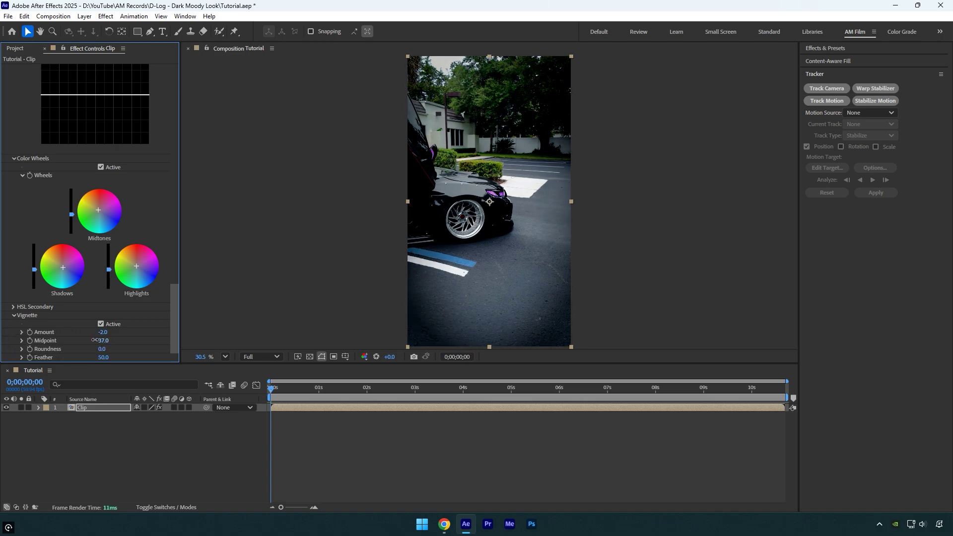
left_click_drag(106, 357, 133, 356)
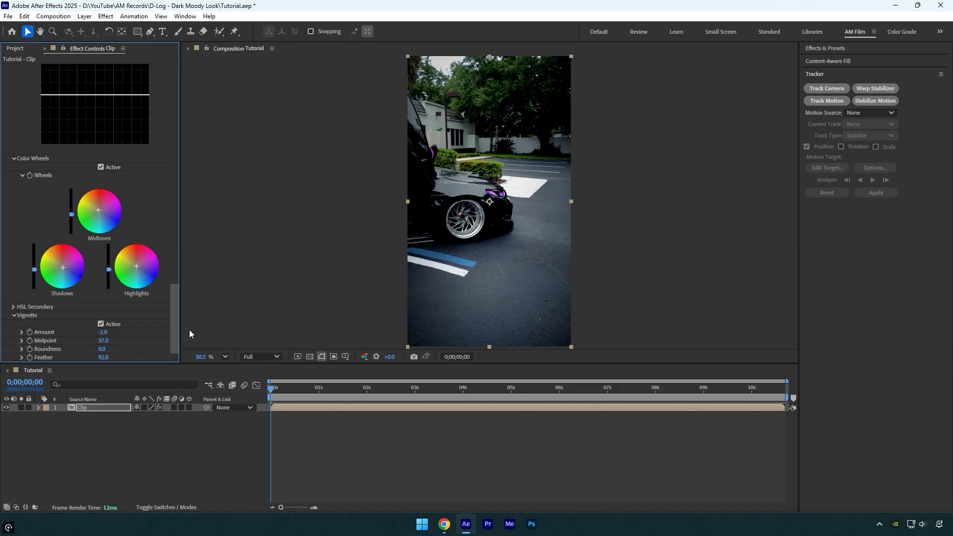
Toggle the Lumetri effect off and on to compare, then play back the graded clip
left_click_drag(171, 326, 174, 91)
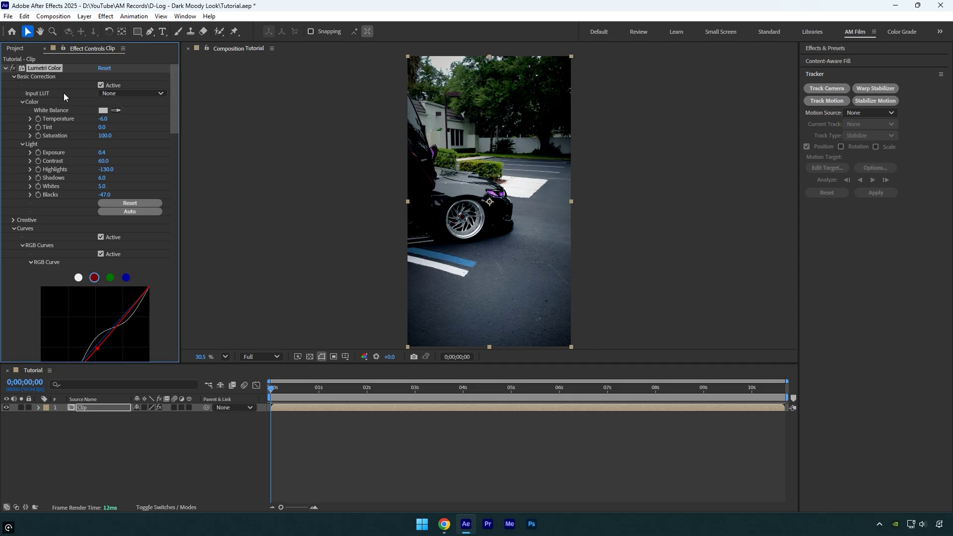
left_click(13, 69)
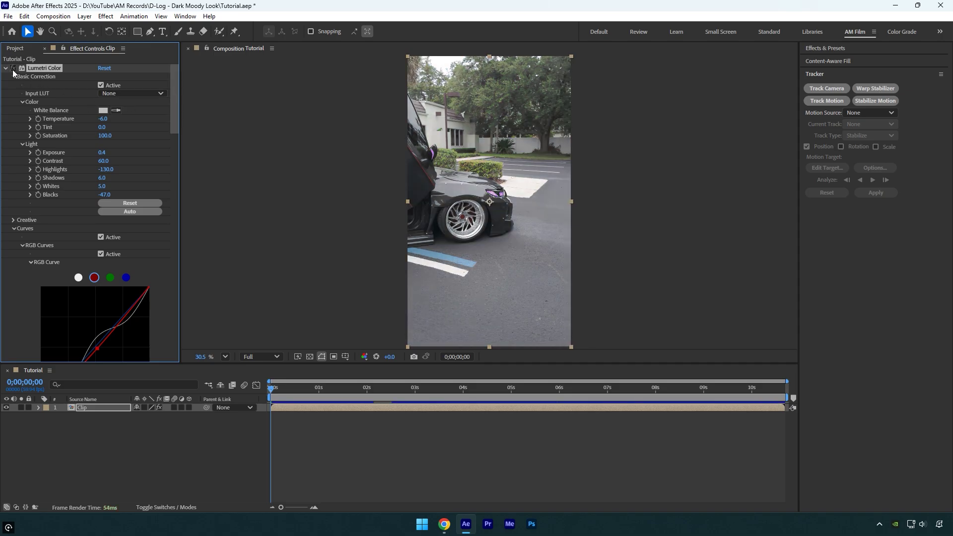
left_click(13, 70)
key("space")
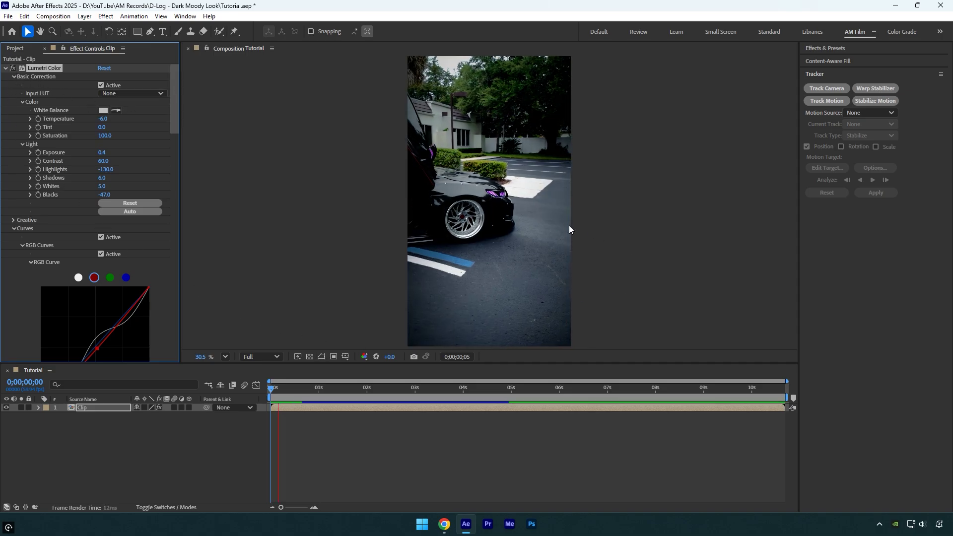